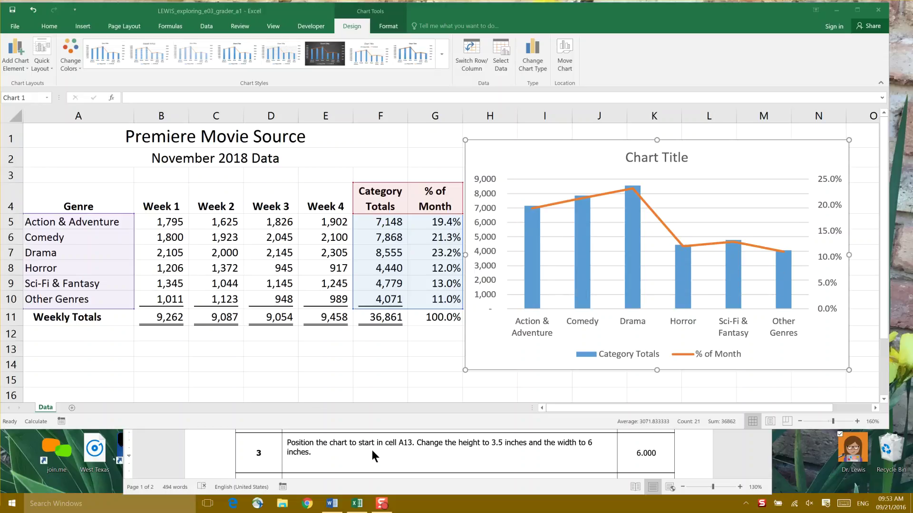
Fill cell A13 yellow to mark where the chart's top-left corner should go.
left_click(66, 354)
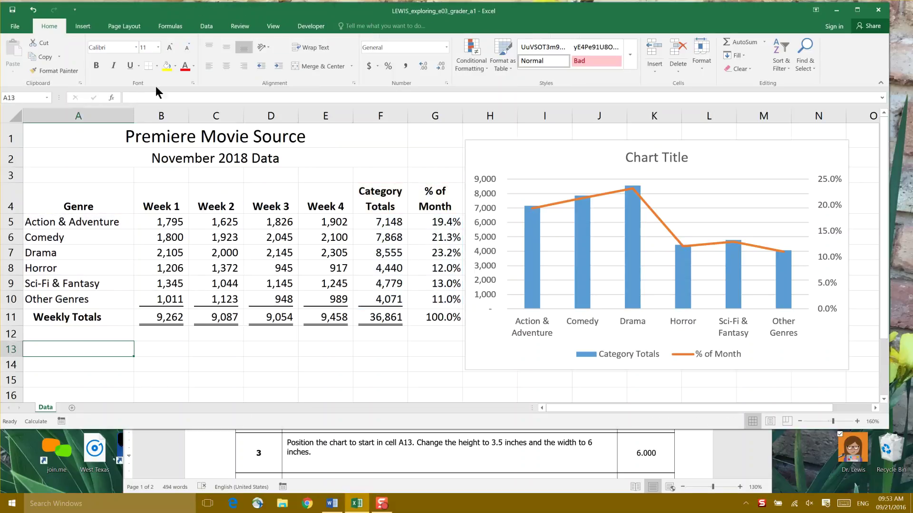
left_click(166, 66)
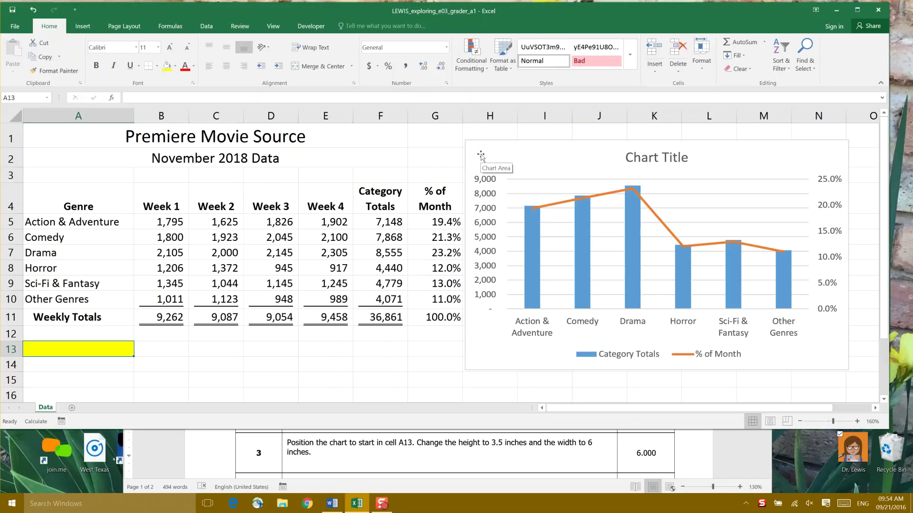
Drag the combo chart so its top-left corner sits on cell A13, then save the workbook.
mouse_move(480, 155)
left_mouse_down()
mouse_move(279, 288)
mouse_move(35, 355)
left_mouse_up()
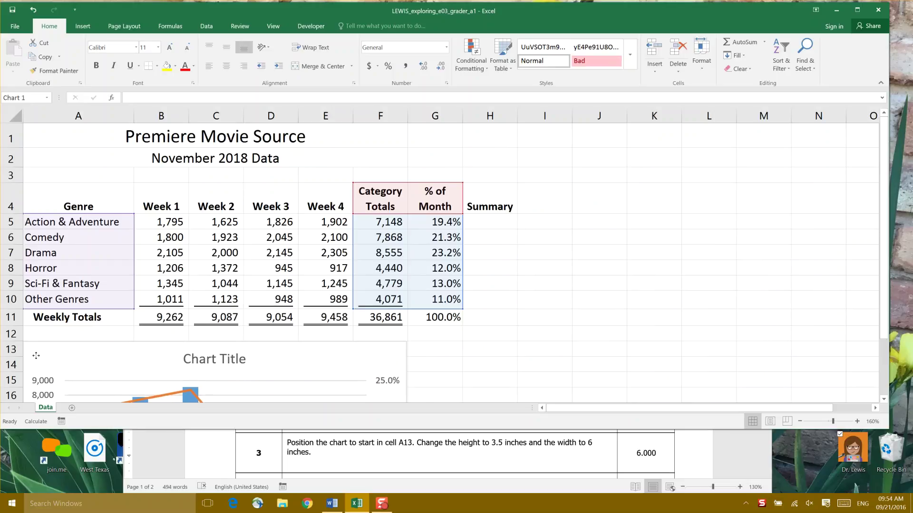
left_click_drag(36, 355, 36, 356)
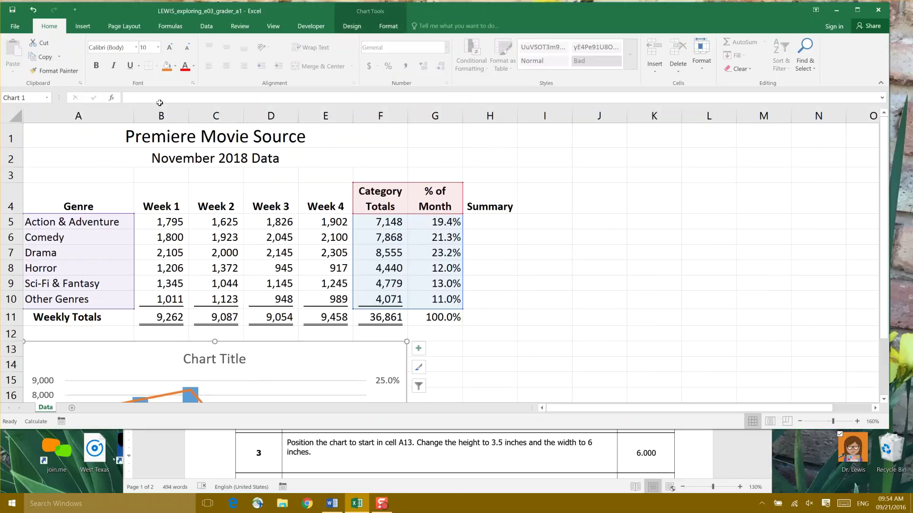
left_click(12, 9)
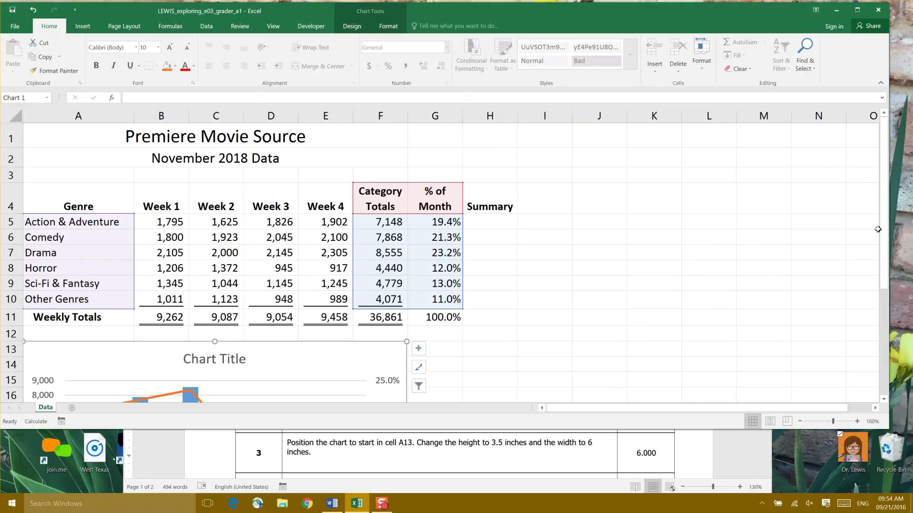
left_click_drag(883, 230, 895, 262)
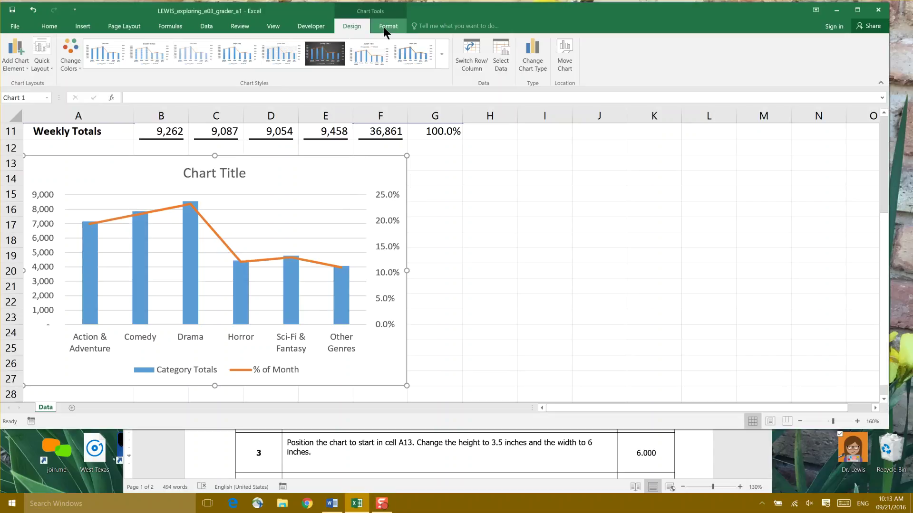
Set the chart's Height to 3.5" and Width to 6" in the Format Size group.
left_click(384, 26)
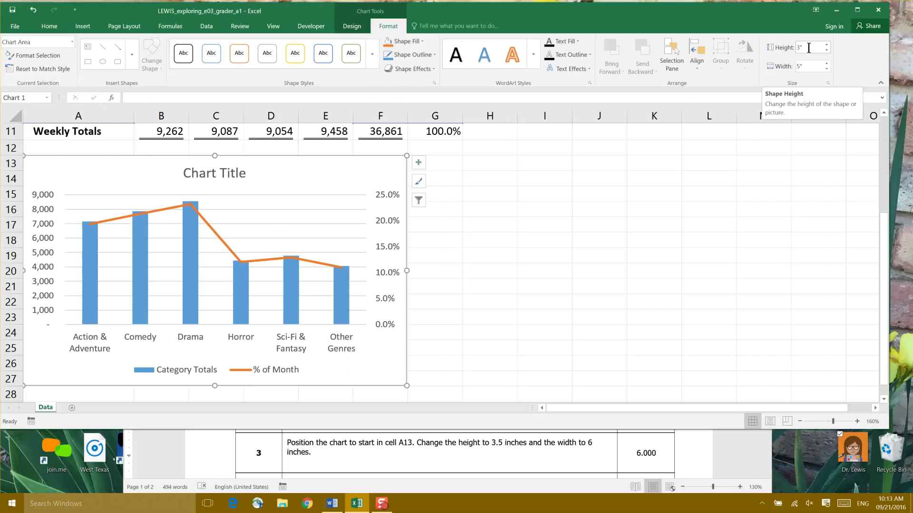
left_click_drag(811, 45, 789, 45)
type("3.5")
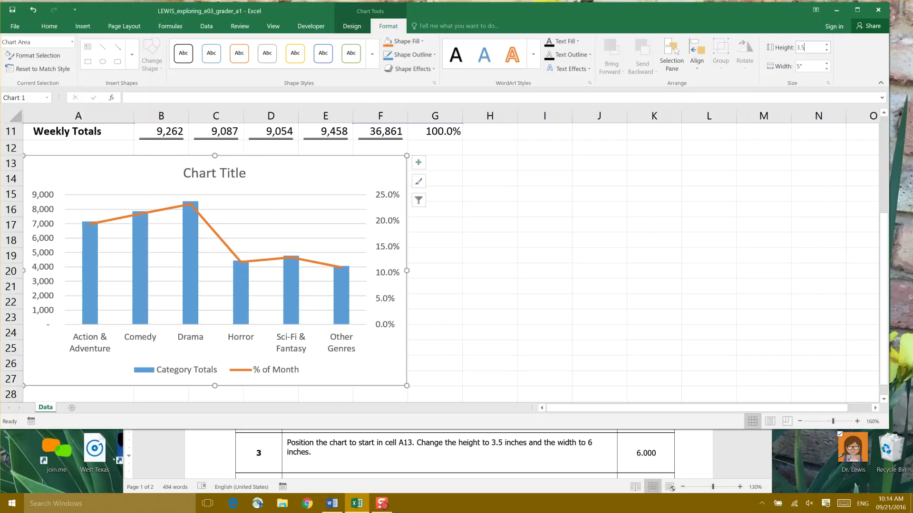
key("Return")
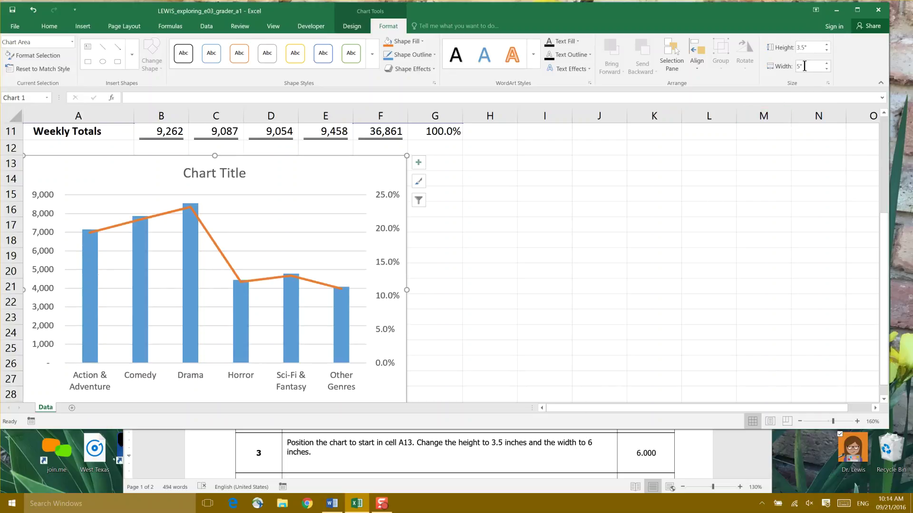
type("6")
key("Return")
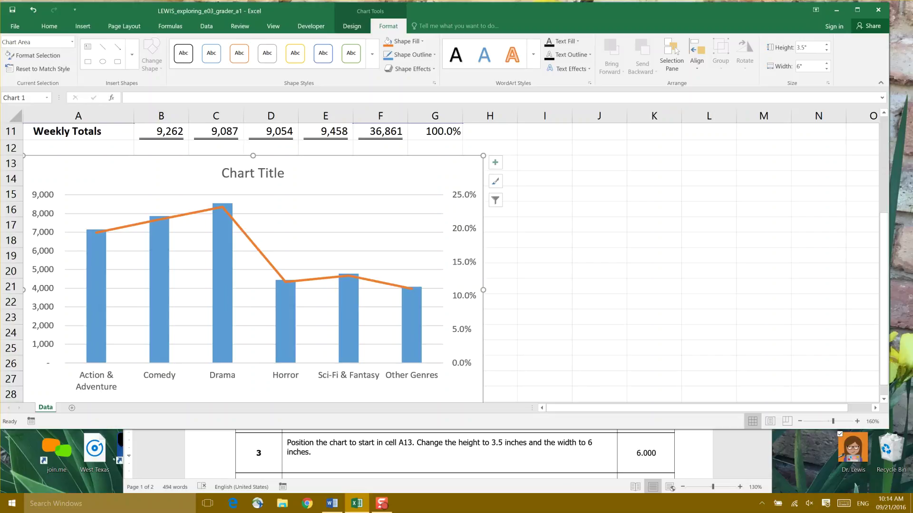
scroll(452, 451, "down", 2)
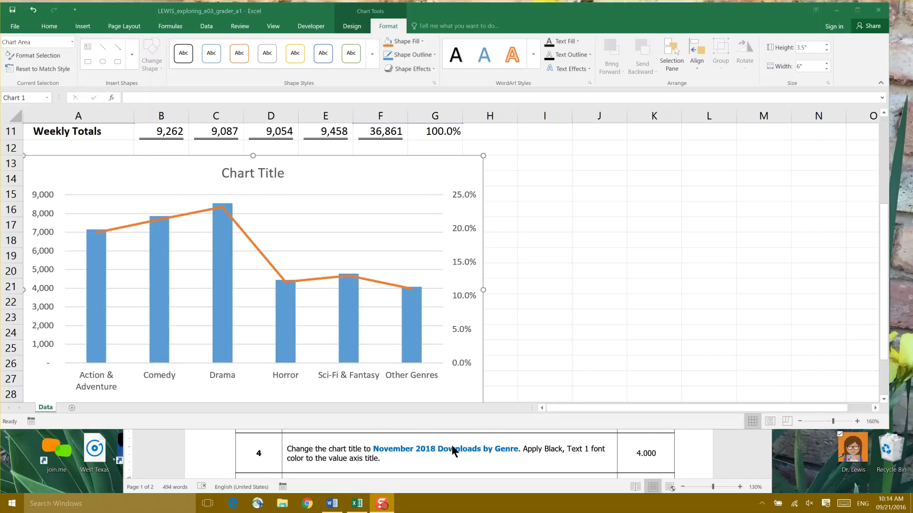
Copy 'November 2018 Downloads by Genre' from the Word instructions and return to Excel.
left_click(386, 452)
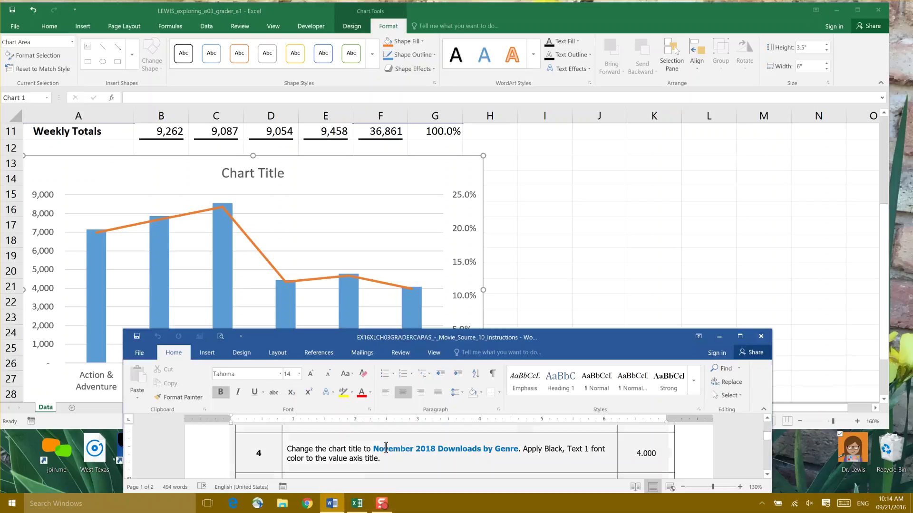
left_click_drag(374, 449, 518, 449)
key("ctrl+c")
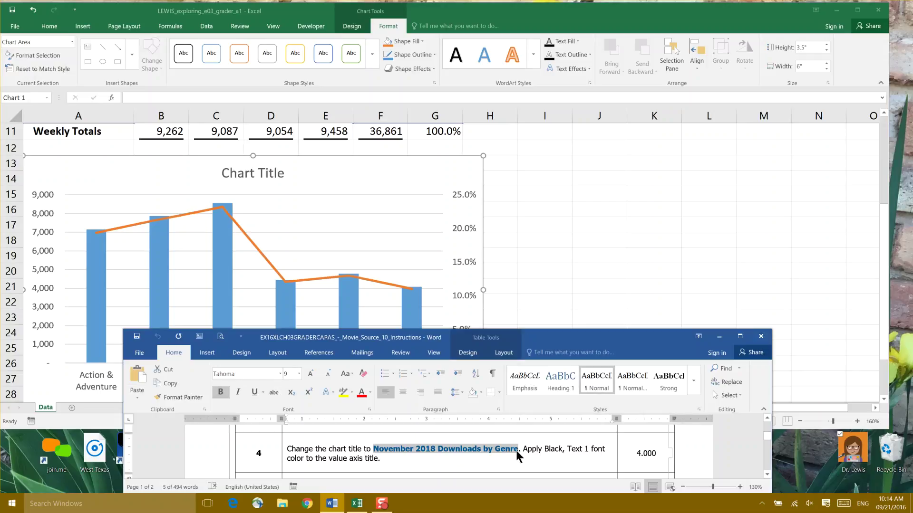
left_click(856, 366)
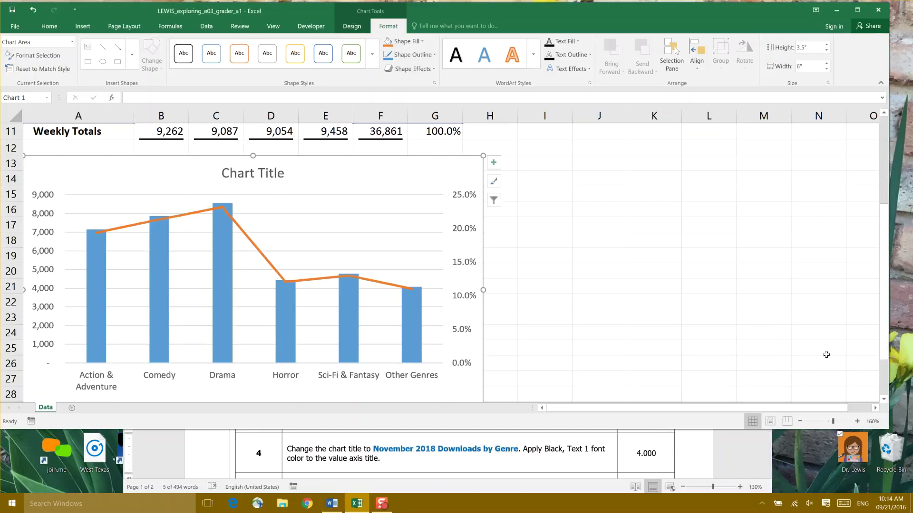
Replace the 'Chart Title' placeholder with the pasted 'November 2018 Downloads by Genre'.
double_click(245, 177)
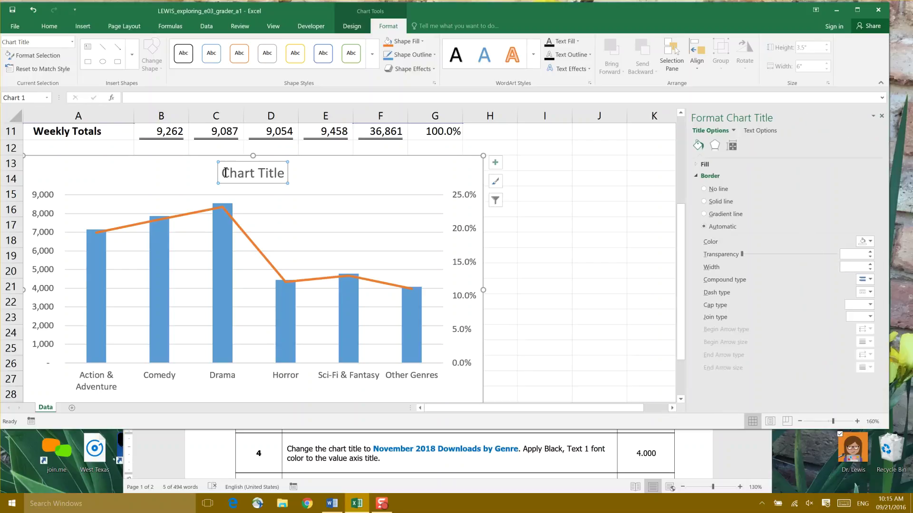
left_click_drag(223, 172, 281, 175)
key("ctrl+v")
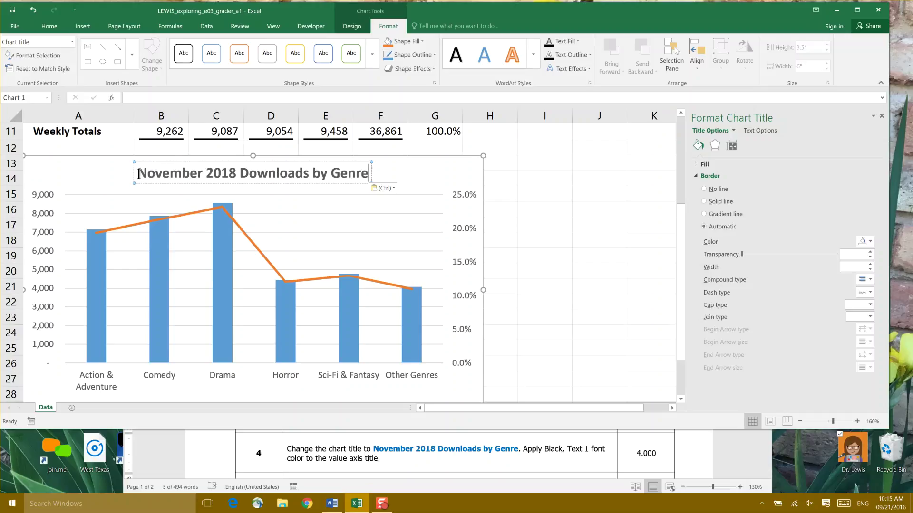
left_click_drag(138, 173, 369, 175)
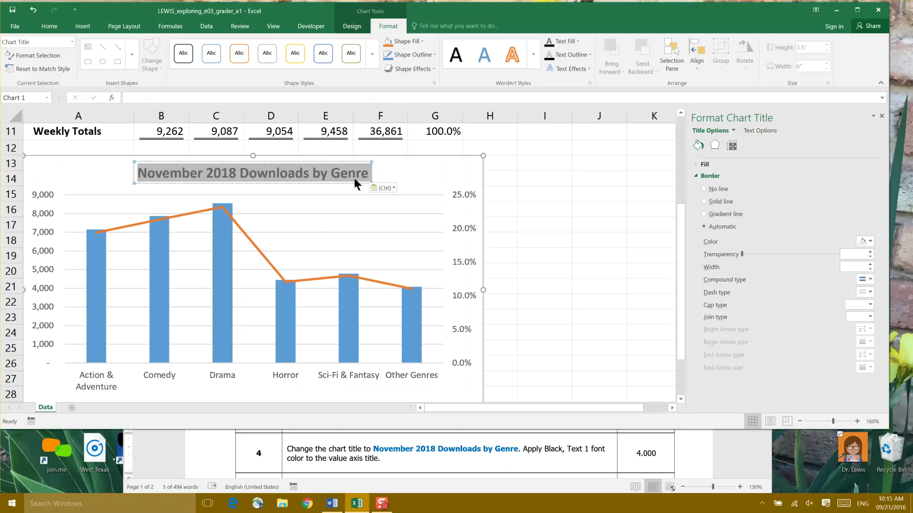
Color the chart title text Black, Text 1 using the Home font color menu.
left_click(58, 27)
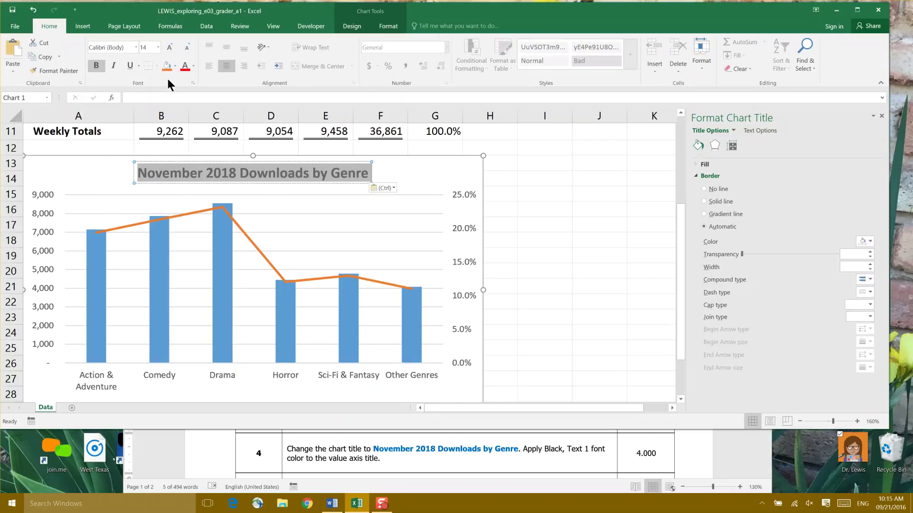
left_click(194, 65)
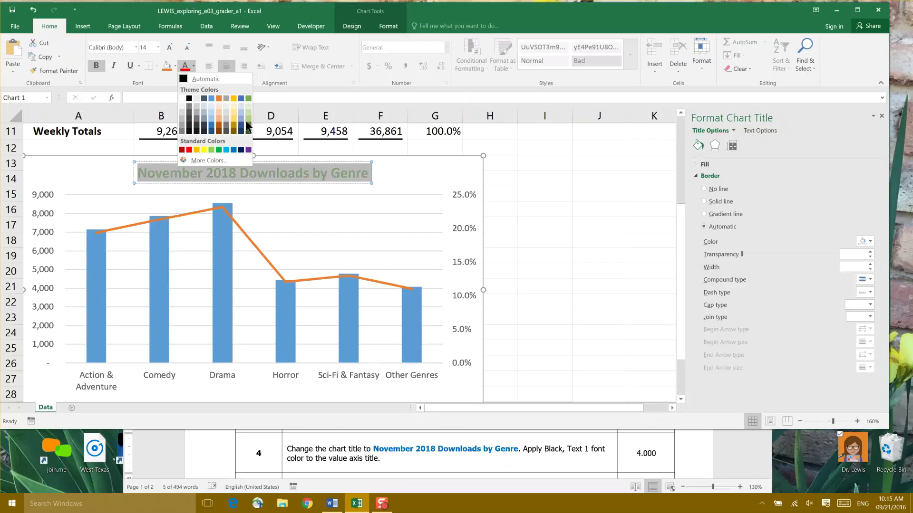
left_click(189, 98)
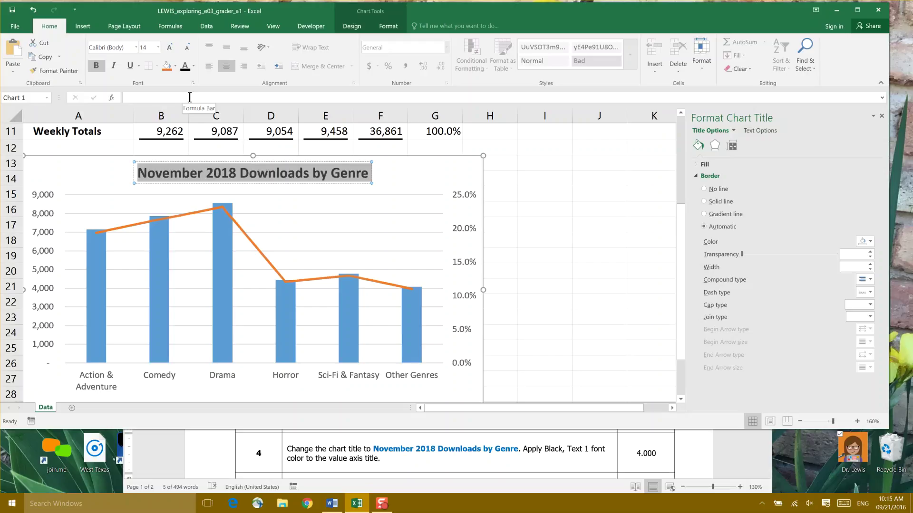
left_click(13, 11)
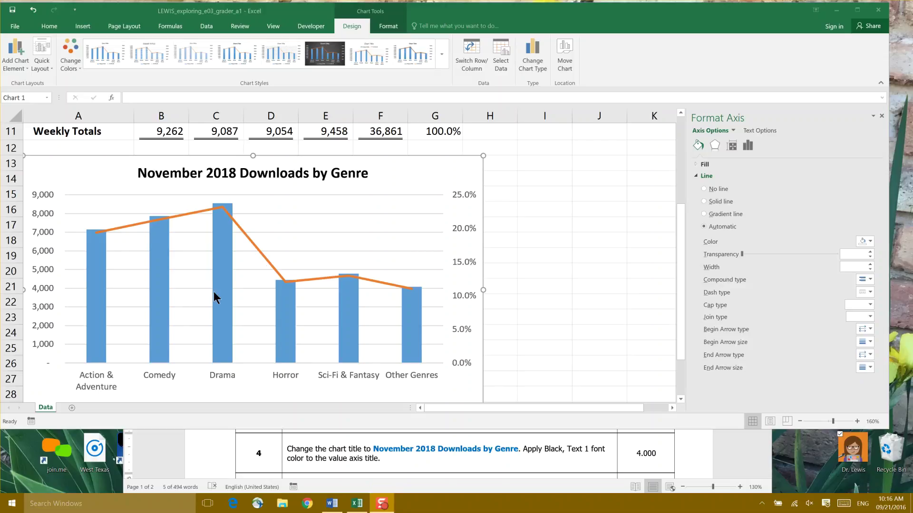
Make the secondary percentage axis numbers black.
left_click(47, 243)
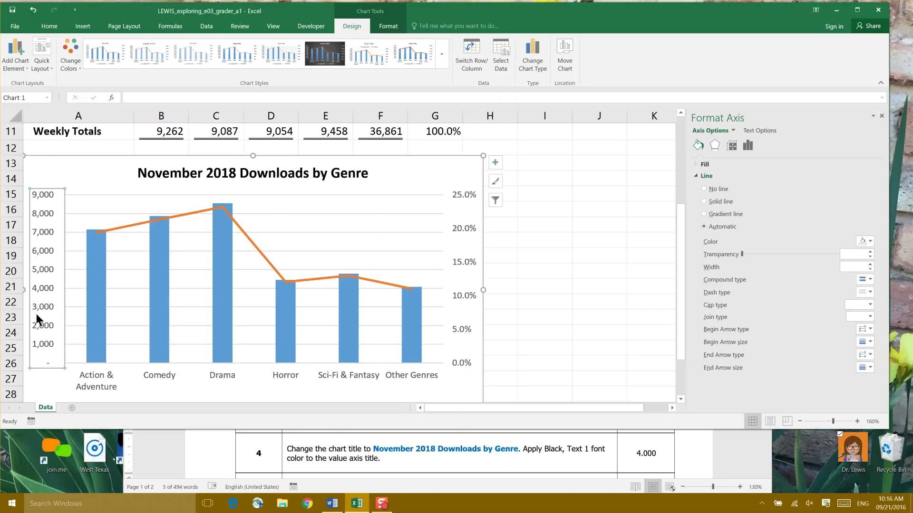
left_click(466, 219)
left_click(463, 227)
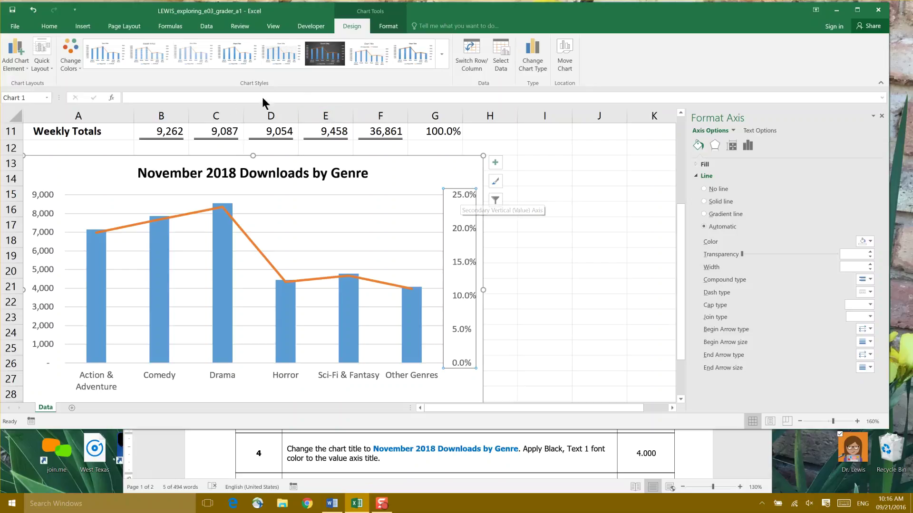
left_click(51, 26)
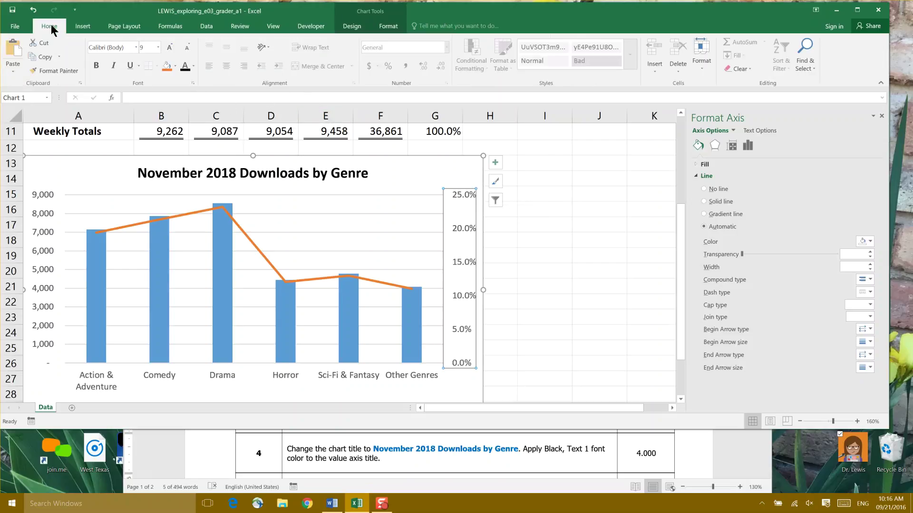
left_click(185, 71)
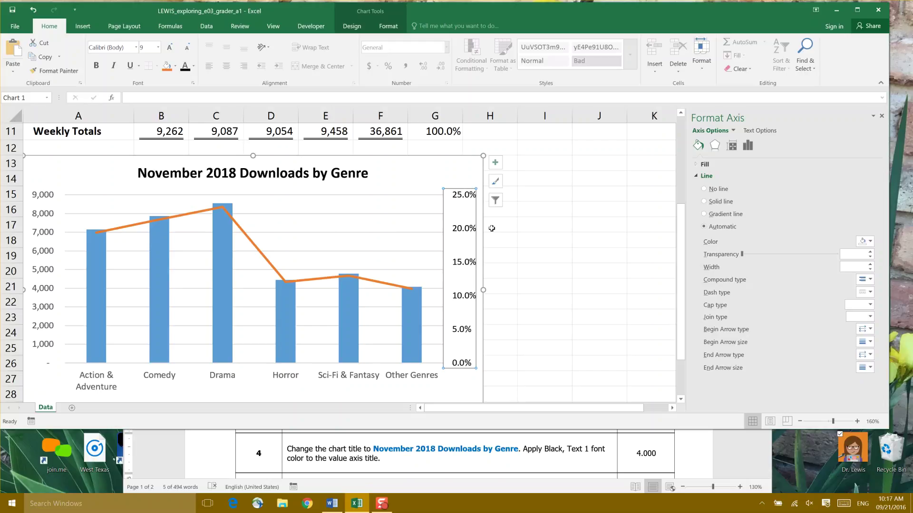
Make the primary Number of Downloads axis numbers black.
left_click(46, 235)
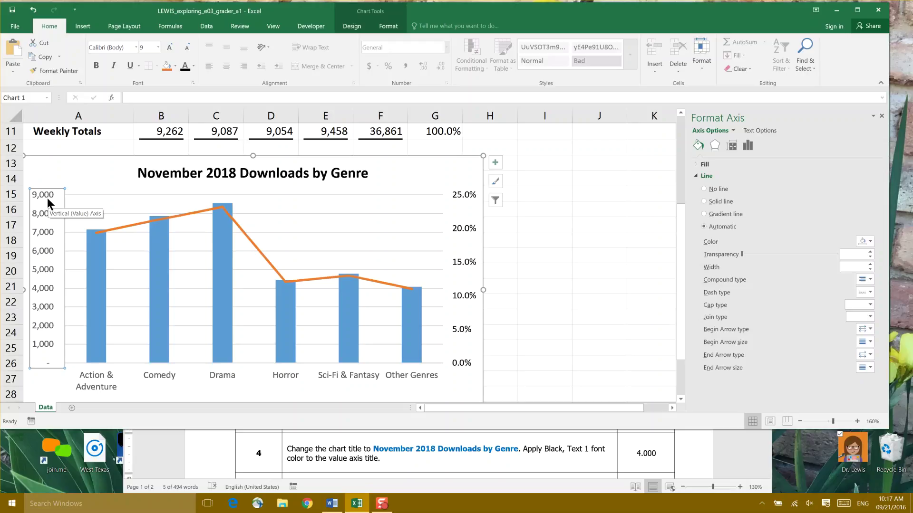
left_click(184, 66)
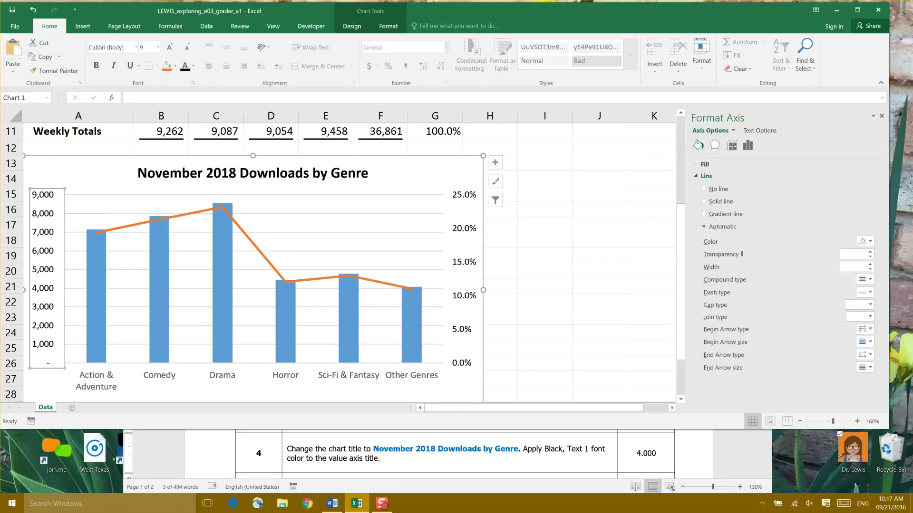
key("Print")
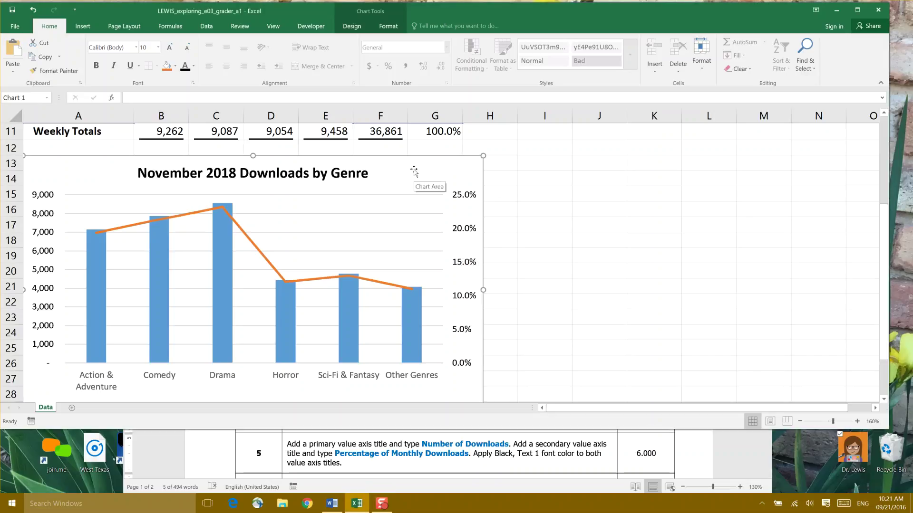
Open the Format Chart Area settings for the whole combo chart.
double_click(415, 174)
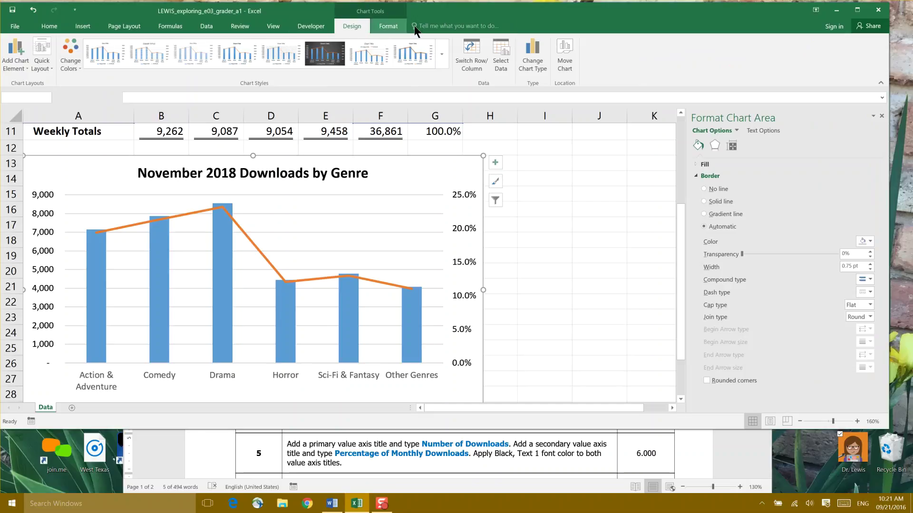
Turn on Axis Titles from the Chart Elements list for all three axes.
left_click(495, 163)
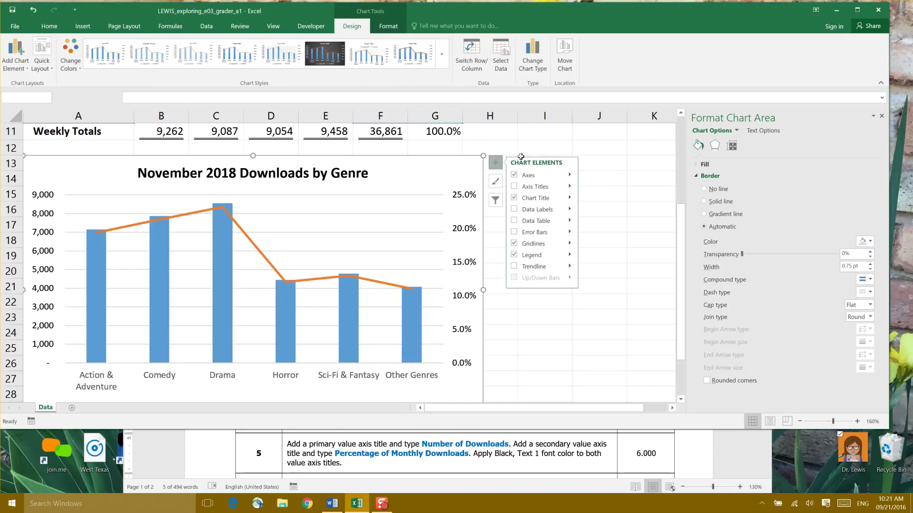
left_click(552, 187)
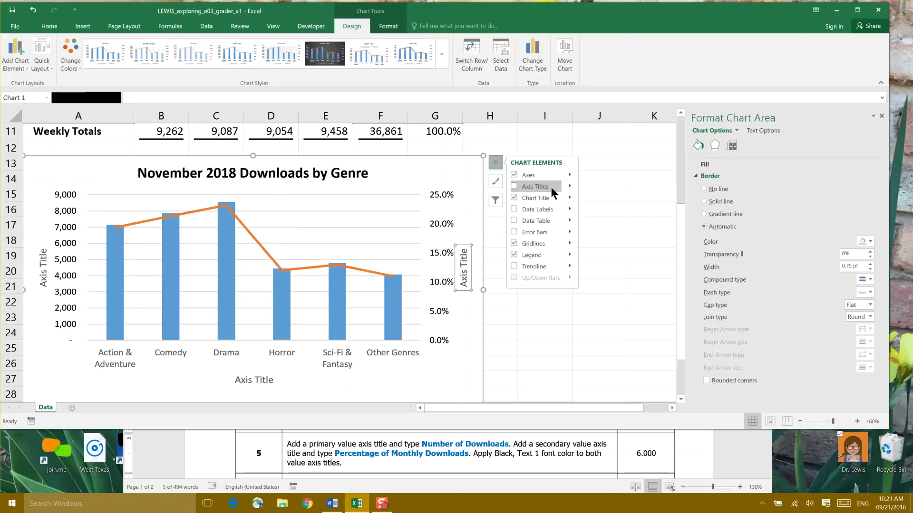
left_click(514, 187)
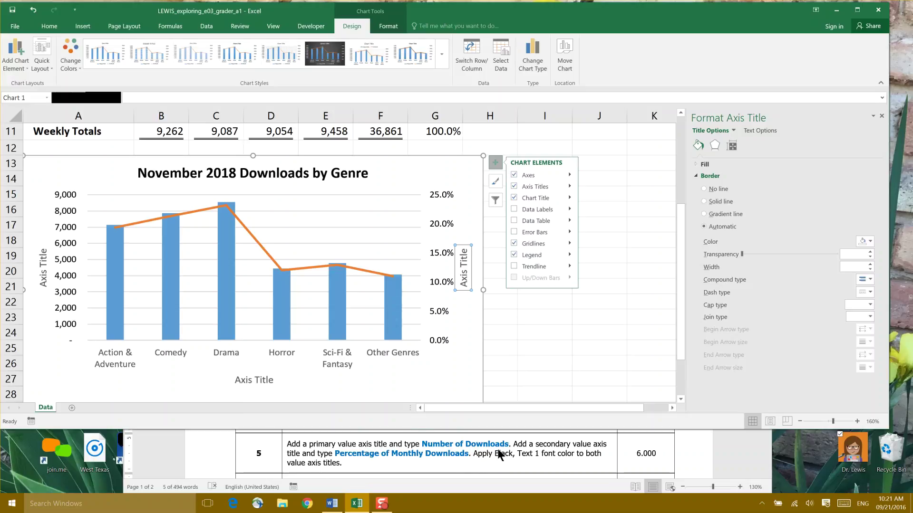
Replace the left axis title placeholder with 'Number of Downloads'.
left_click(41, 267)
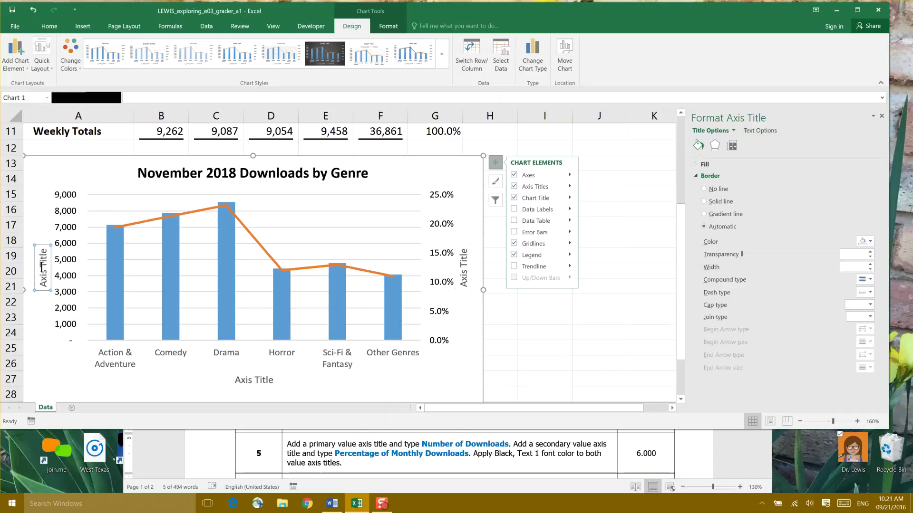
left_click_drag(38, 249, 43, 280)
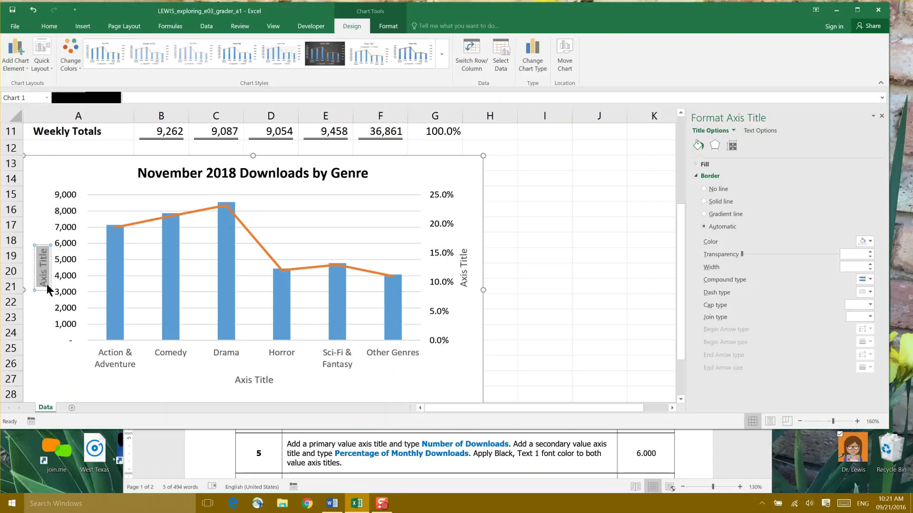
type("Number of Downlo")
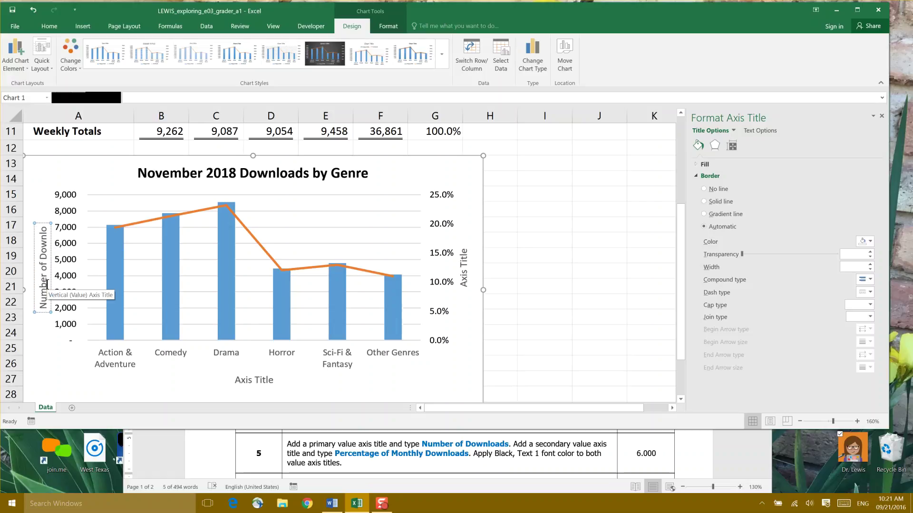
key("BackSpace")
key("BackSpace")
type("loads")
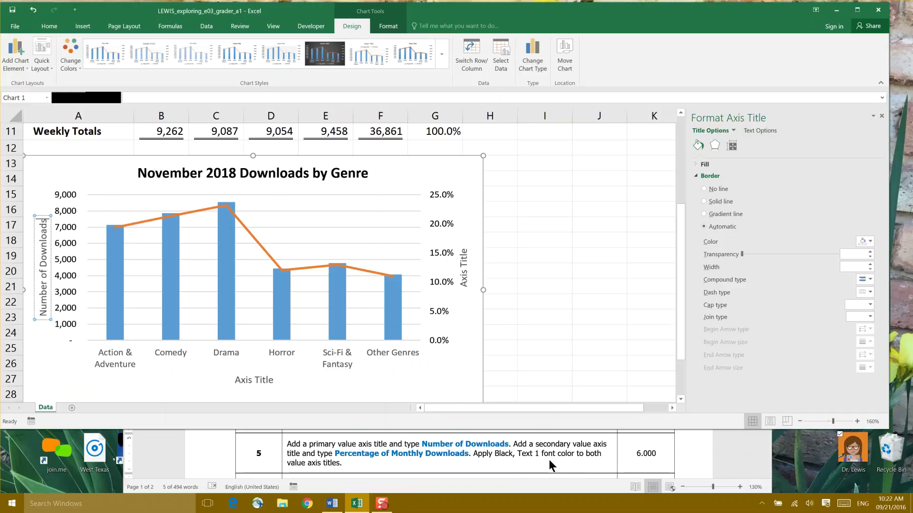
Replace the secondary axis title placeholder with 'Percentage of Monthly Downloads', correcting a typo.
left_click(467, 273)
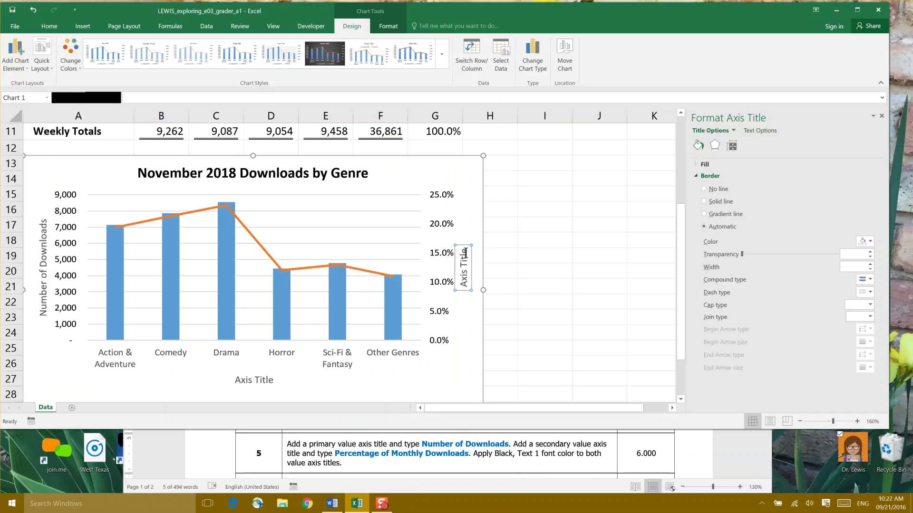
left_click_drag(461, 247, 466, 284)
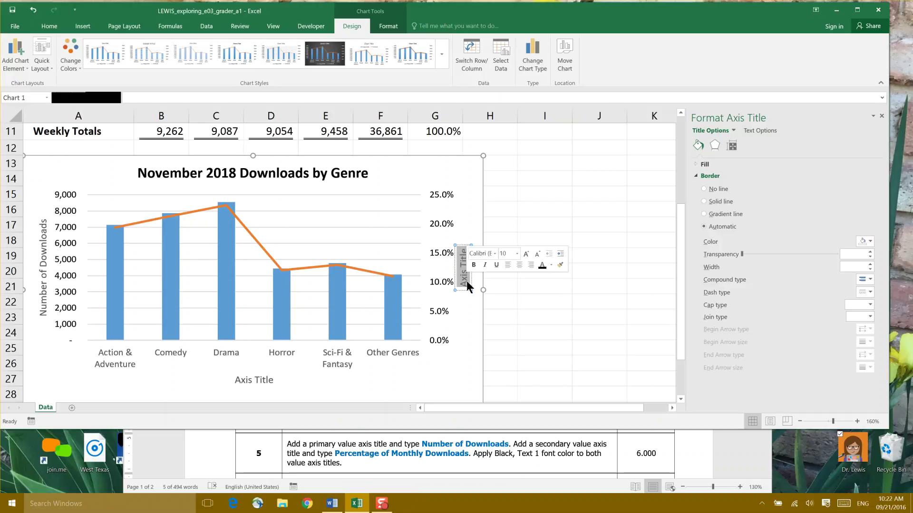
type("Per")
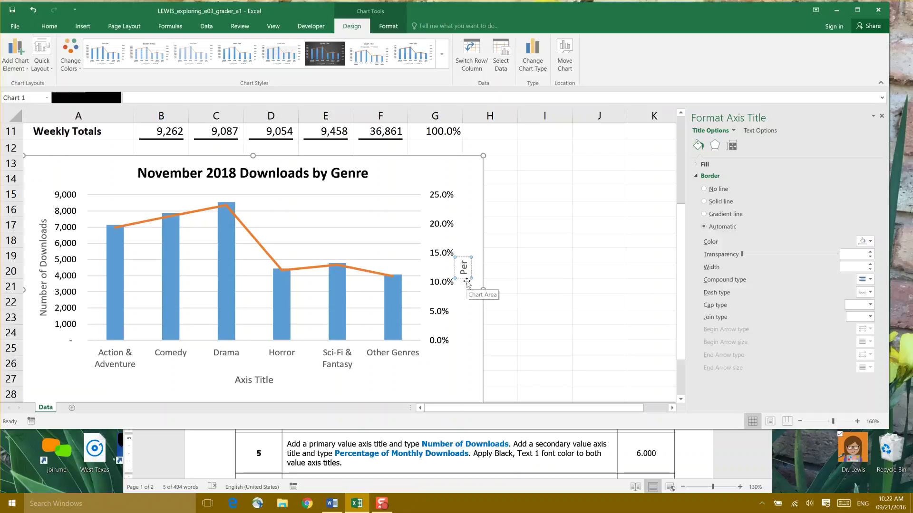
type("centage of")
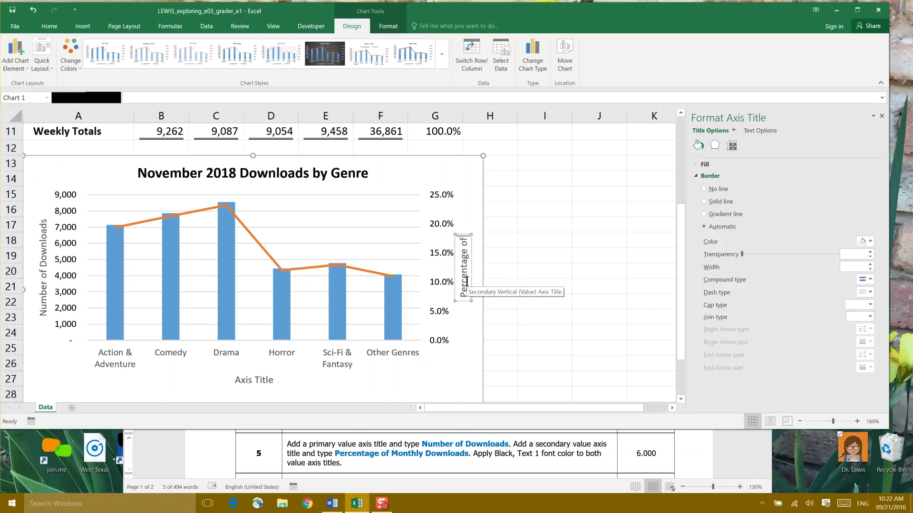
type(" Monthly Do")
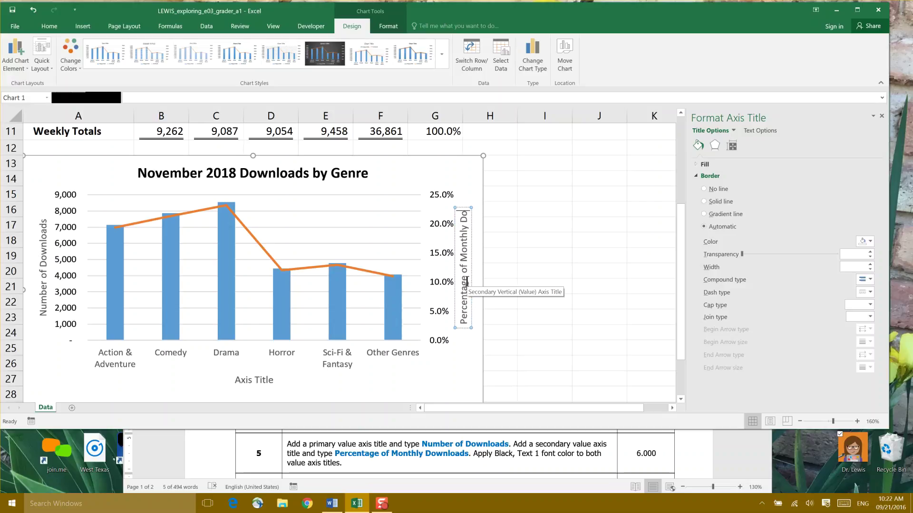
type("n")
key("BackSpace")
type("wnloads")
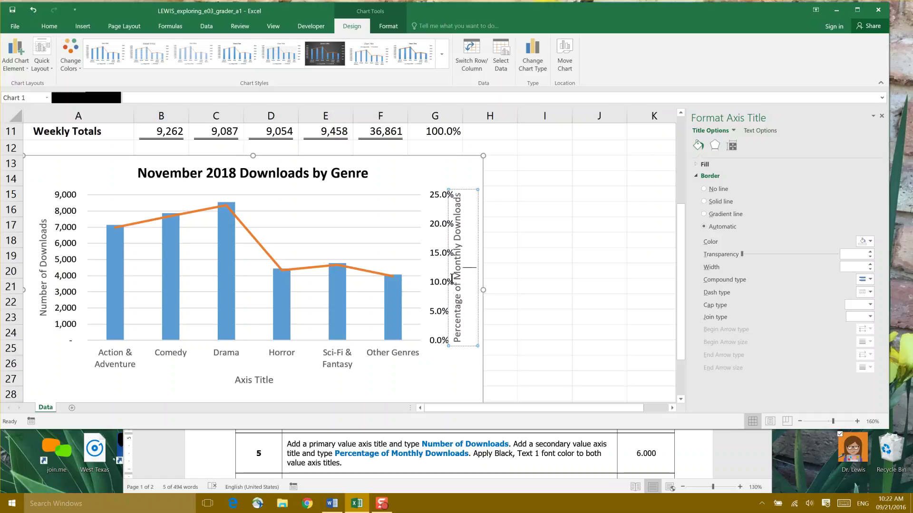
left_click(475, 292)
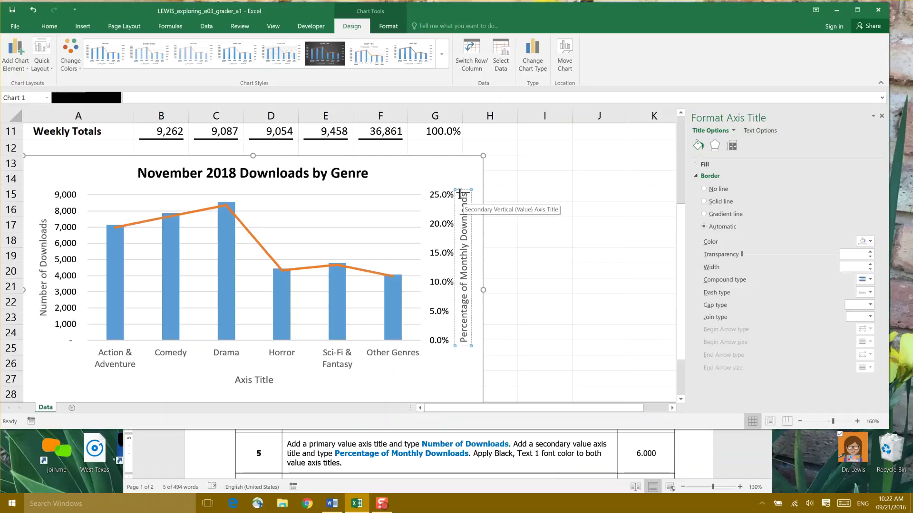
Set both 'Percentage of Monthly Downloads' and 'Number of Downloads' title texts to Black, Text 1.
left_click_drag(460, 194, 463, 344)
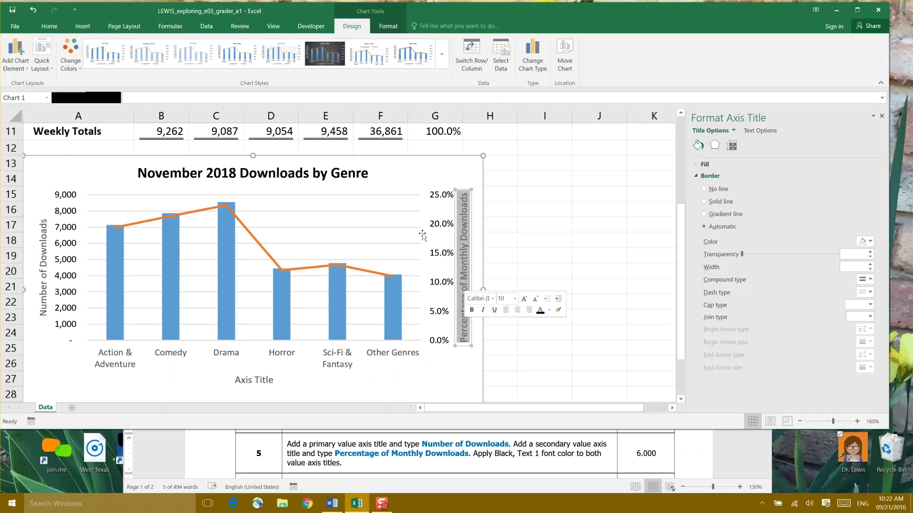
left_click(48, 28)
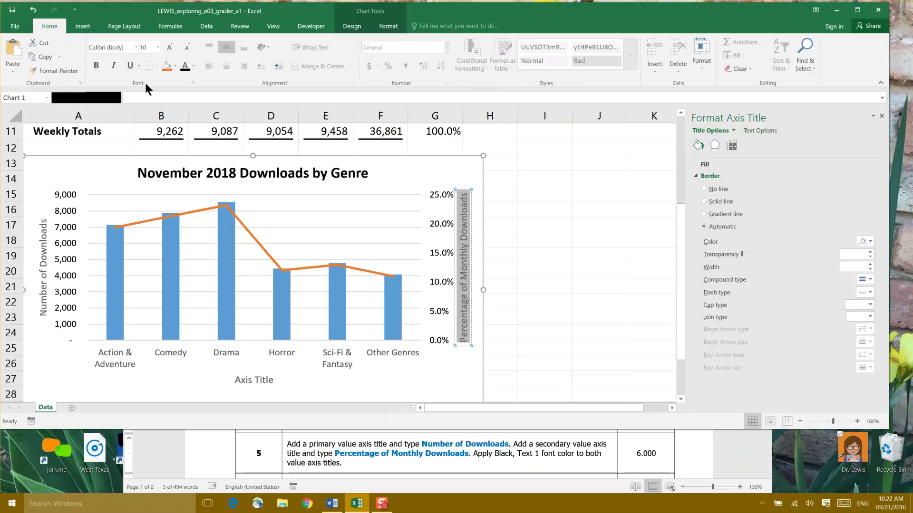
left_click(194, 67)
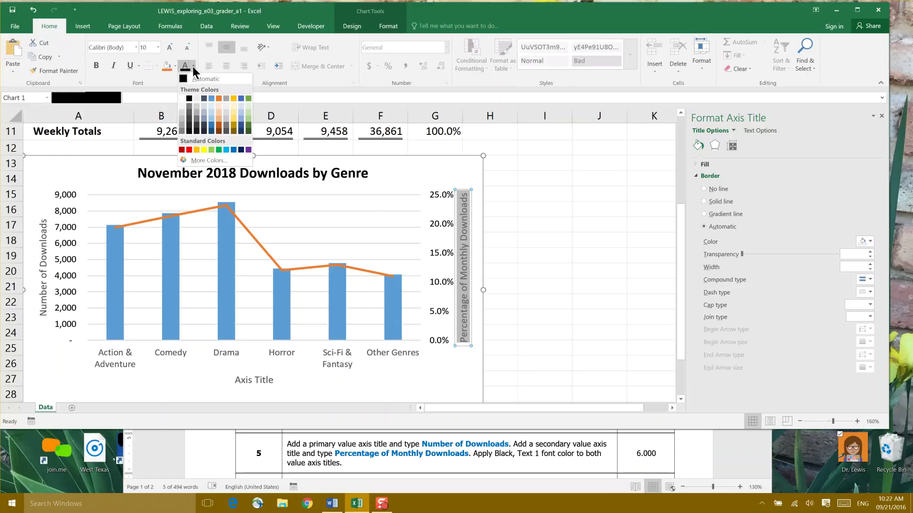
left_click(188, 99)
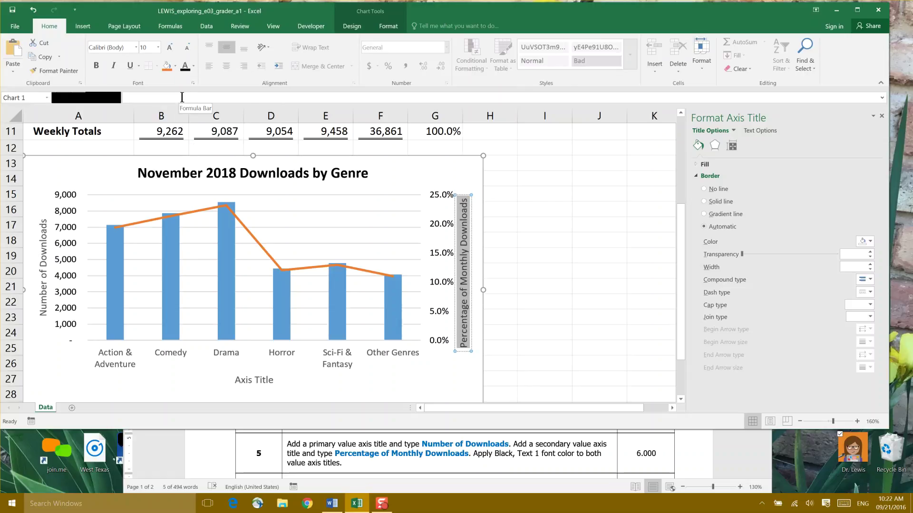
left_click(43, 221)
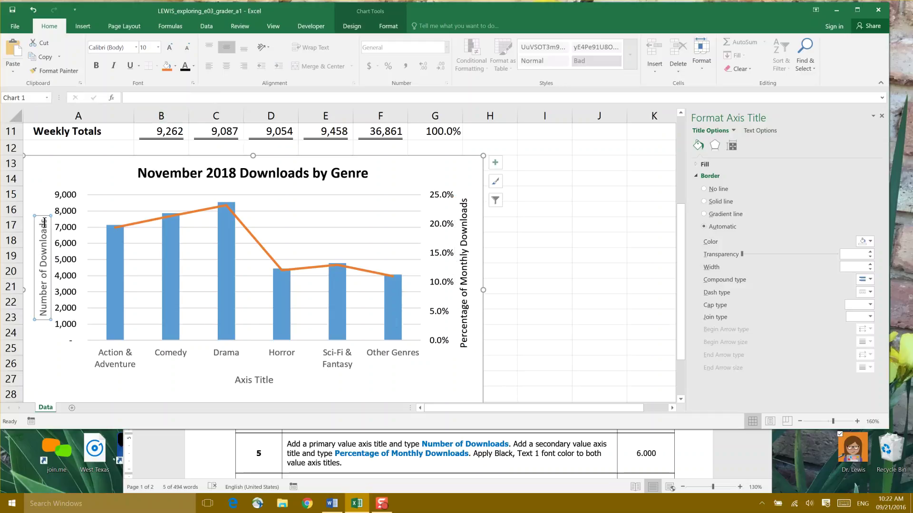
left_click_drag(43, 221, 44, 316)
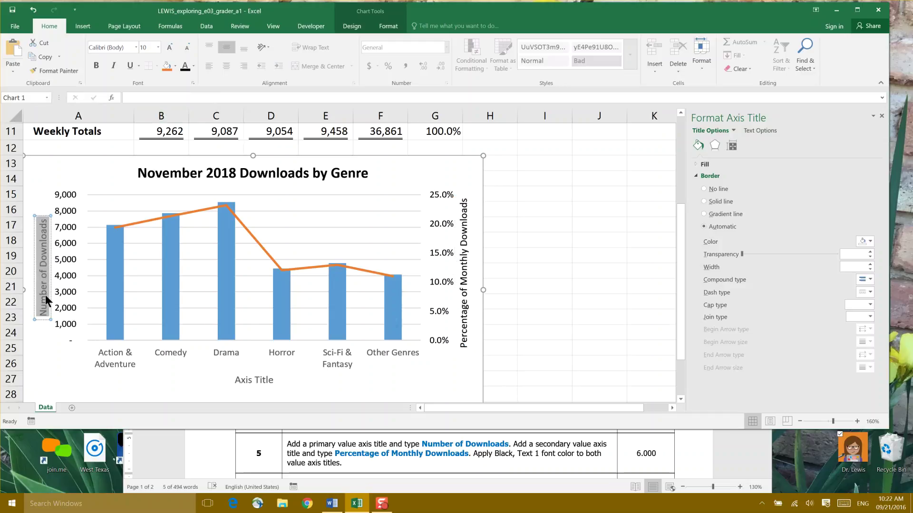
left_click(185, 71)
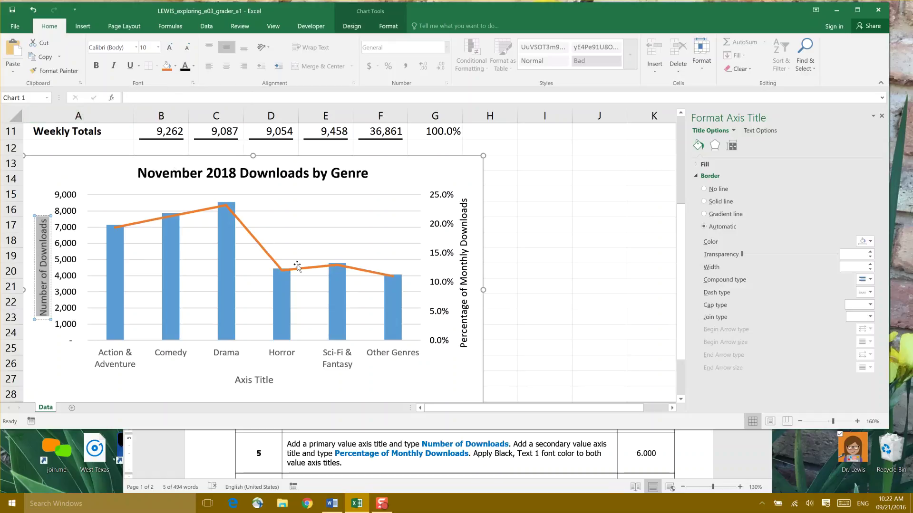